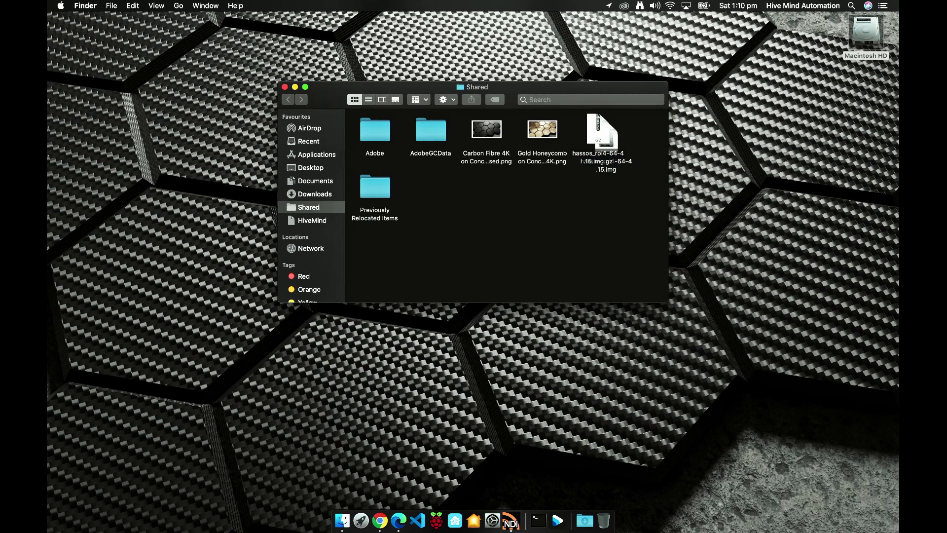
# Open Raspberry Pi Imager and choose the custom image hassos_rpi4-64-4.15.img from the Shared folder as the operating system
pyautogui.moveTo(598, 129); pyautogui.dragTo(502, 181)
pyautogui.press('super+w')
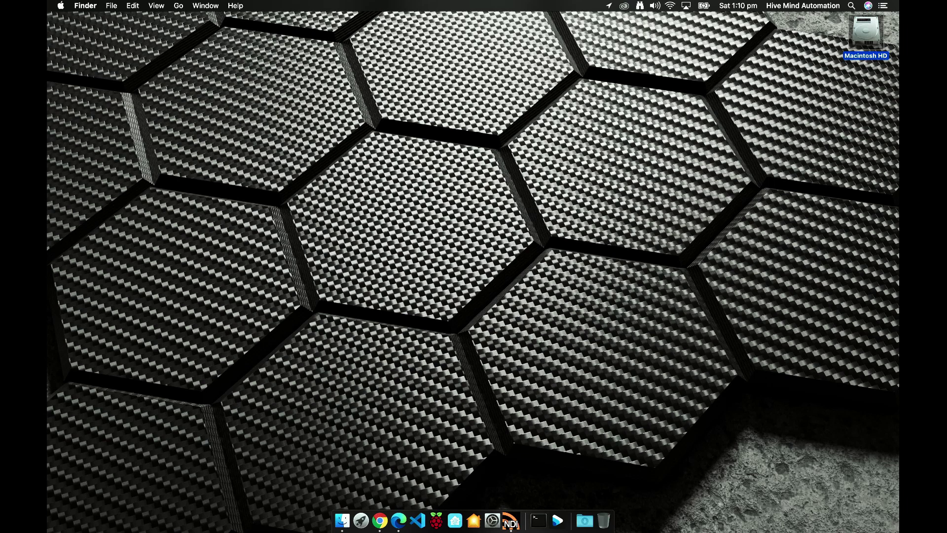
pyautogui.click(436, 520)
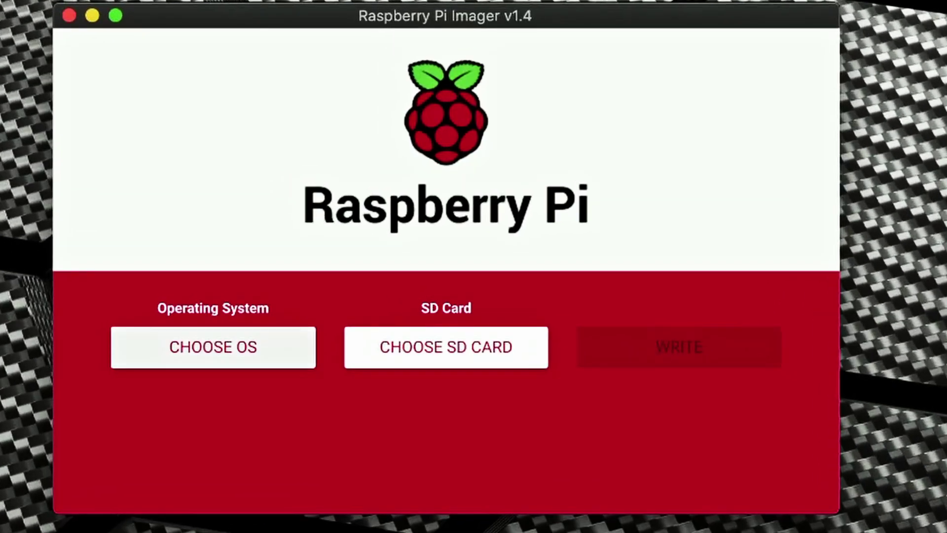
pyautogui.click(213, 347)
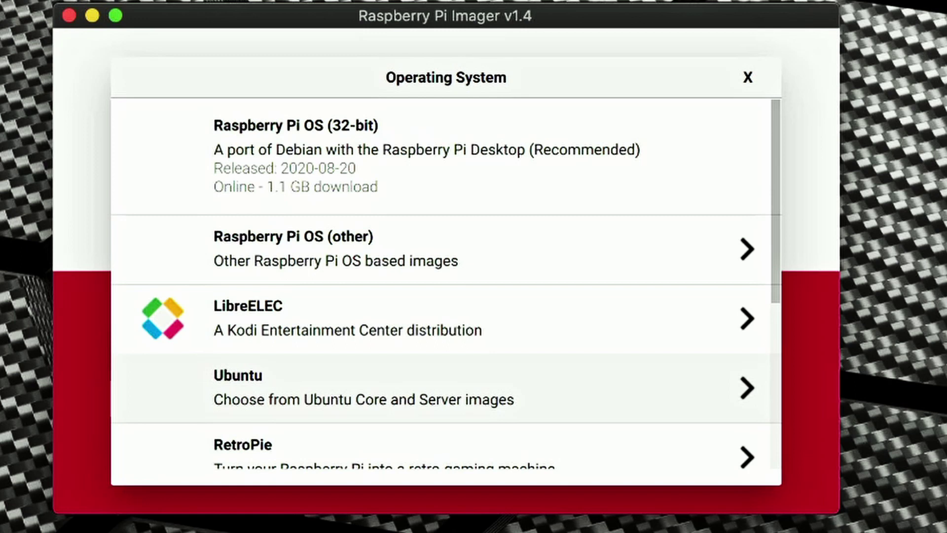
pyautogui.scroll(-5, 444, 419)
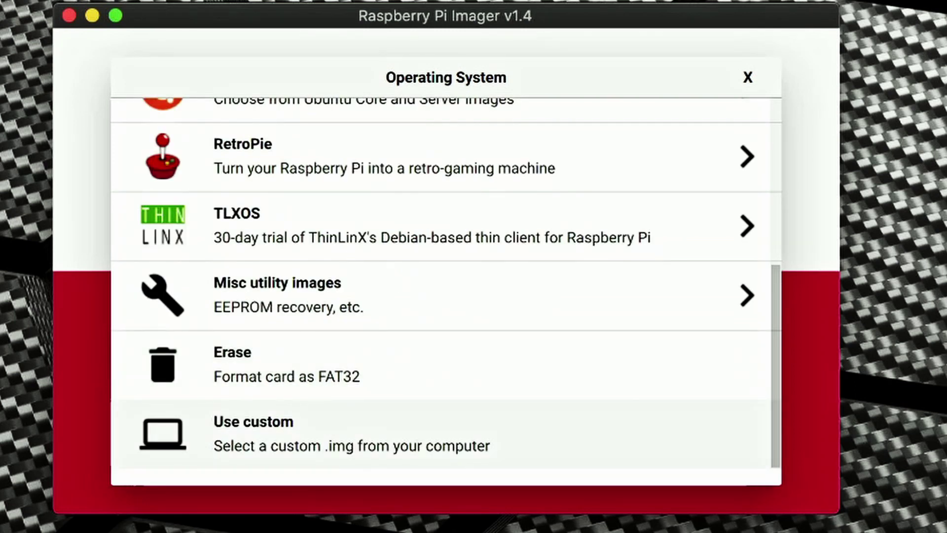
pyautogui.click(352, 433)
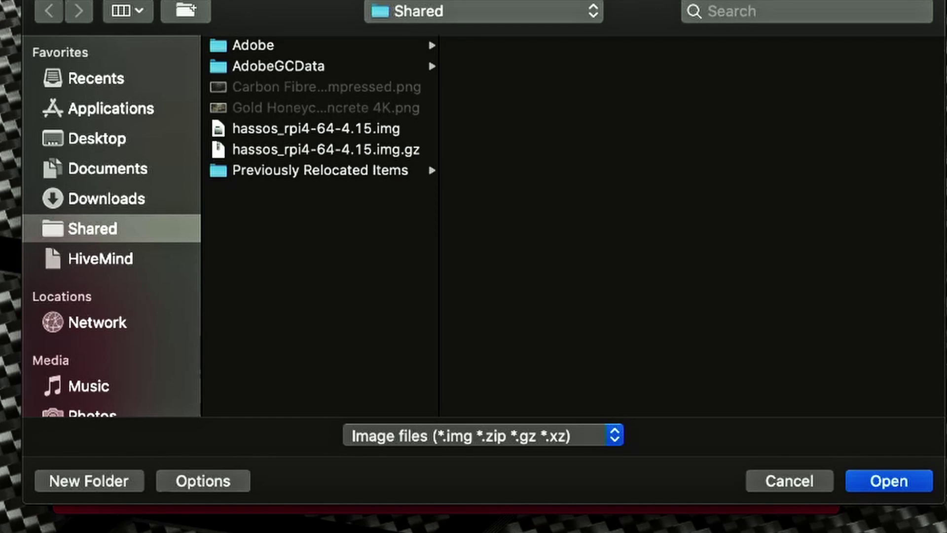
pyautogui.click(316, 128)
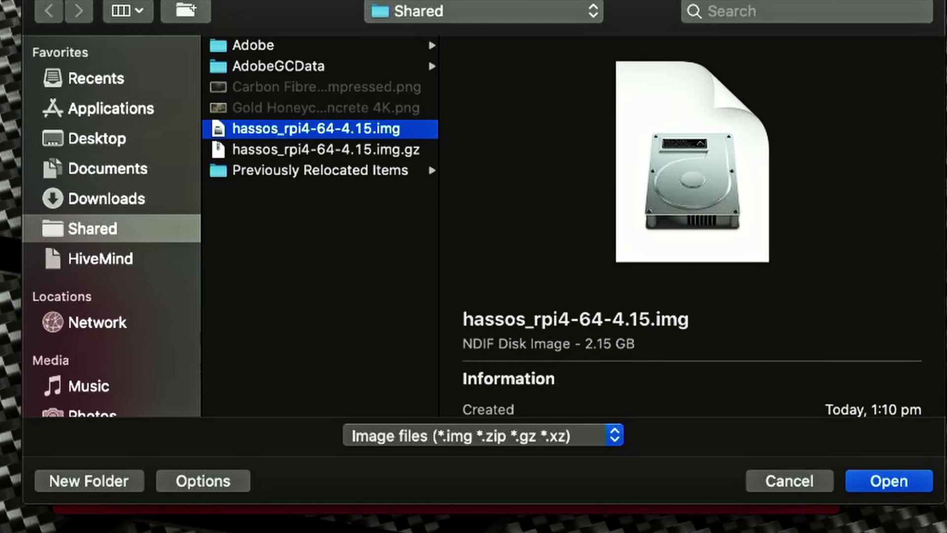
pyautogui.press('Return')
# Select APPLE SD Card Reader Media as the target card and start writing the image, agreeing to erase its data
pyautogui.click(498, 347)
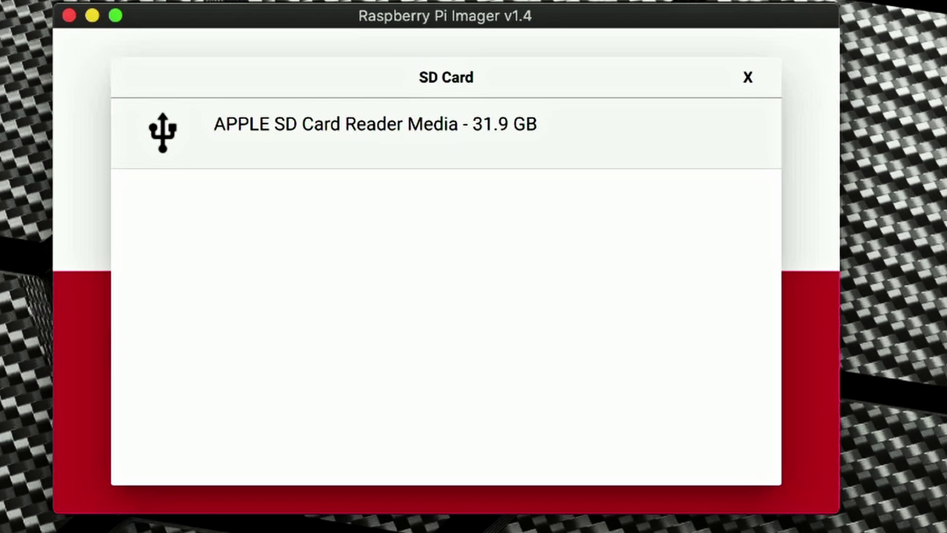
pyautogui.click(375, 132)
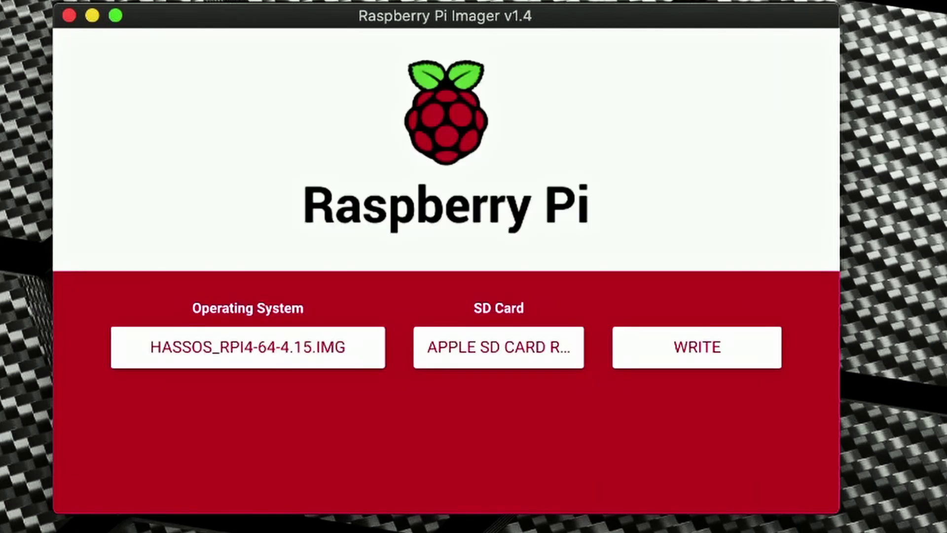
pyautogui.click(696, 347)
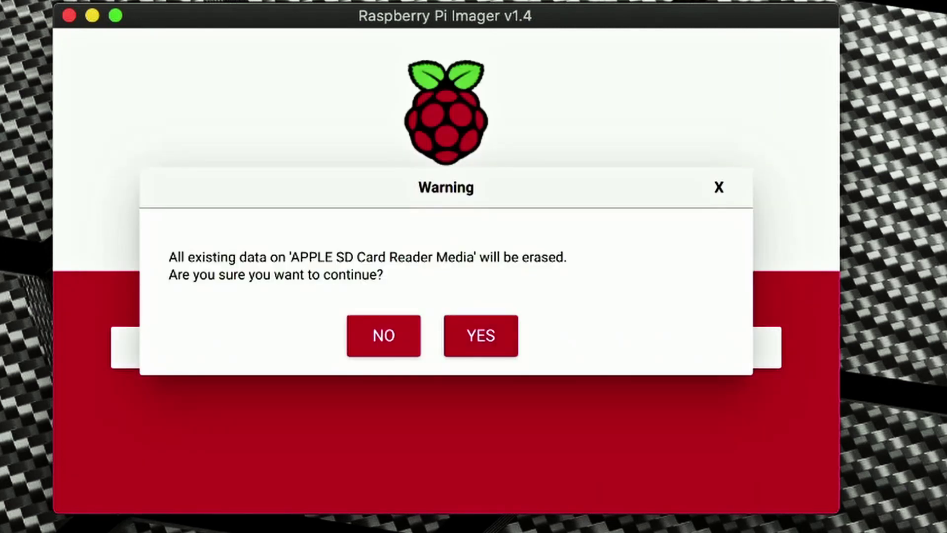
pyautogui.press('Return')
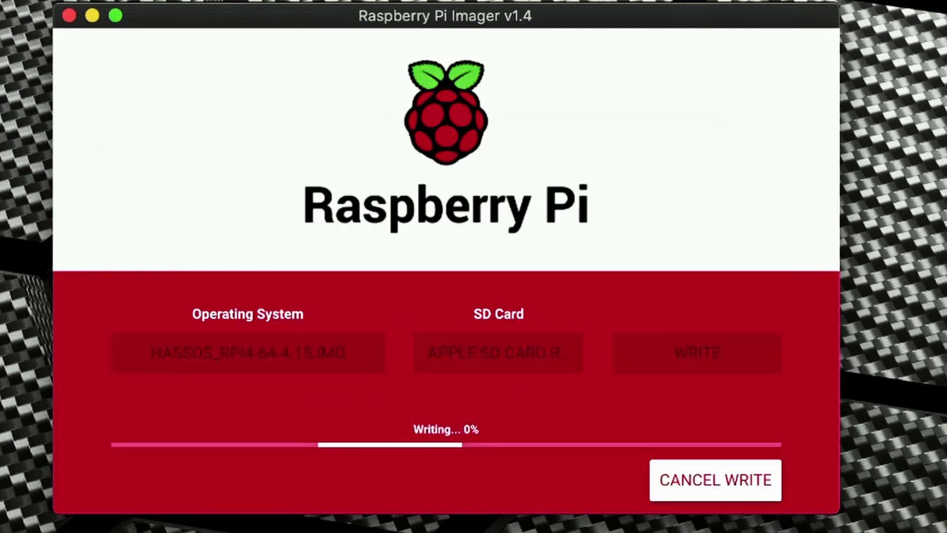
# Enter the account password to authorise the SD card write
pyautogui.write('•••••')
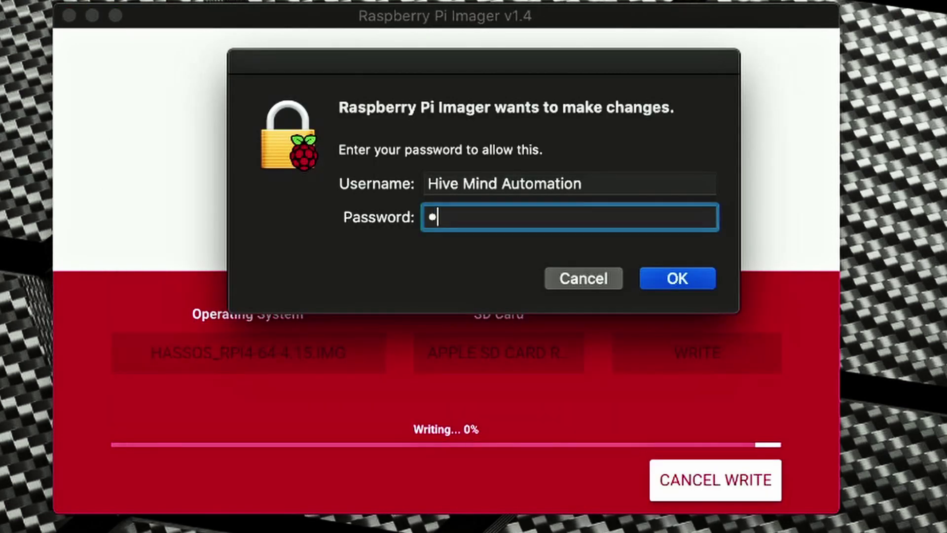
pyautogui.write('••••')
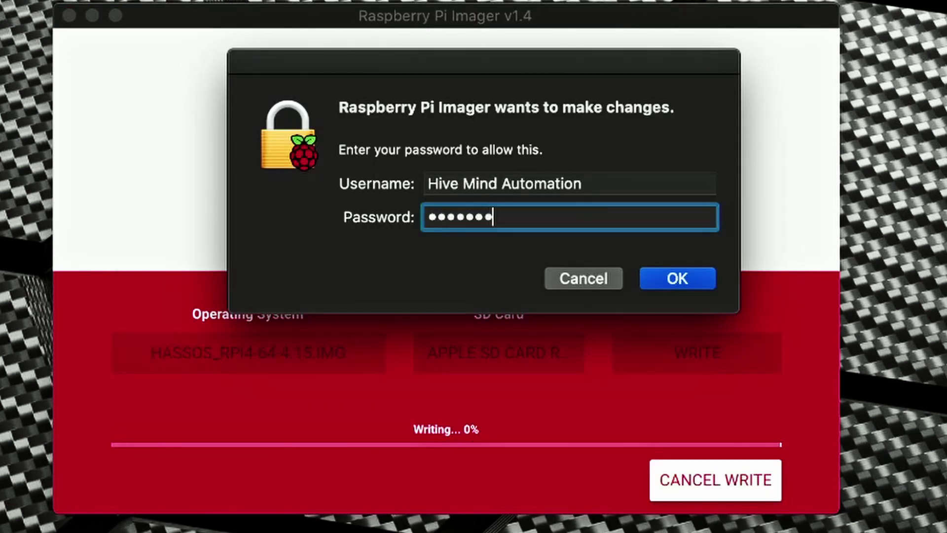
pyautogui.press('Return')
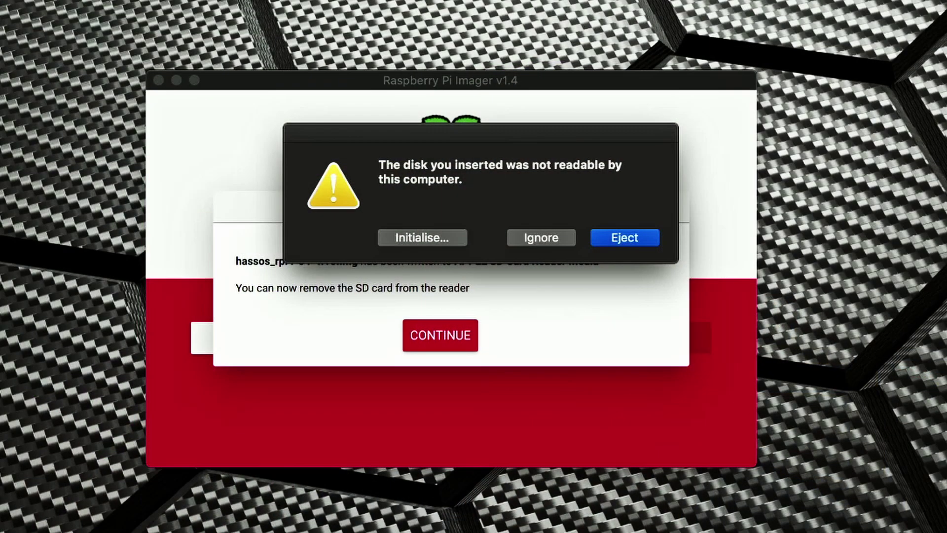
# Eject the SD card and dismiss the write completion dialog
pyautogui.moveTo(481, 132); pyautogui.dragTo(561, 2)
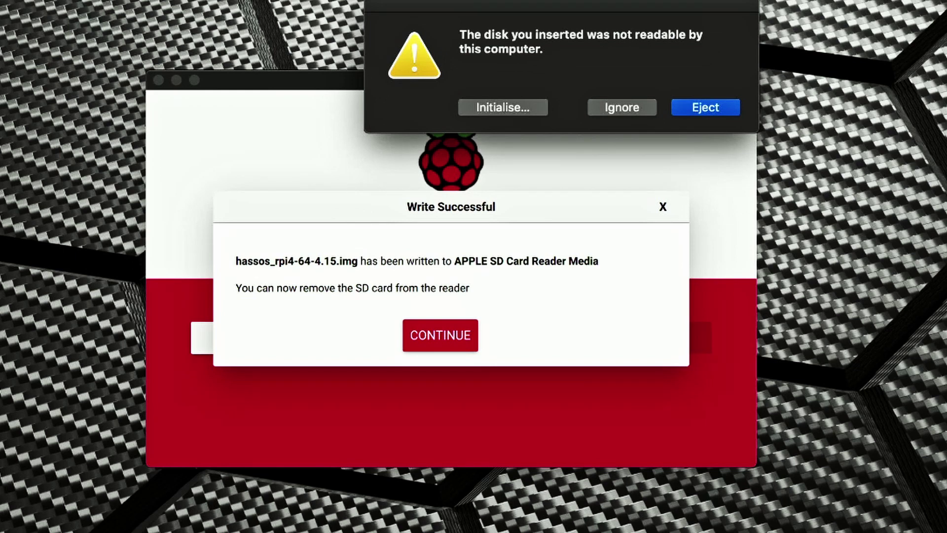
pyautogui.press('Return')
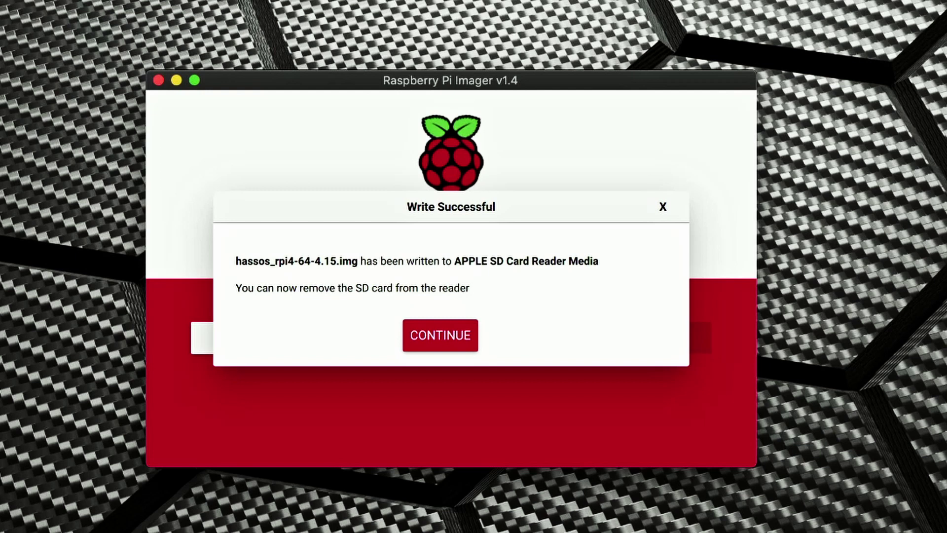
pyautogui.press('Return')
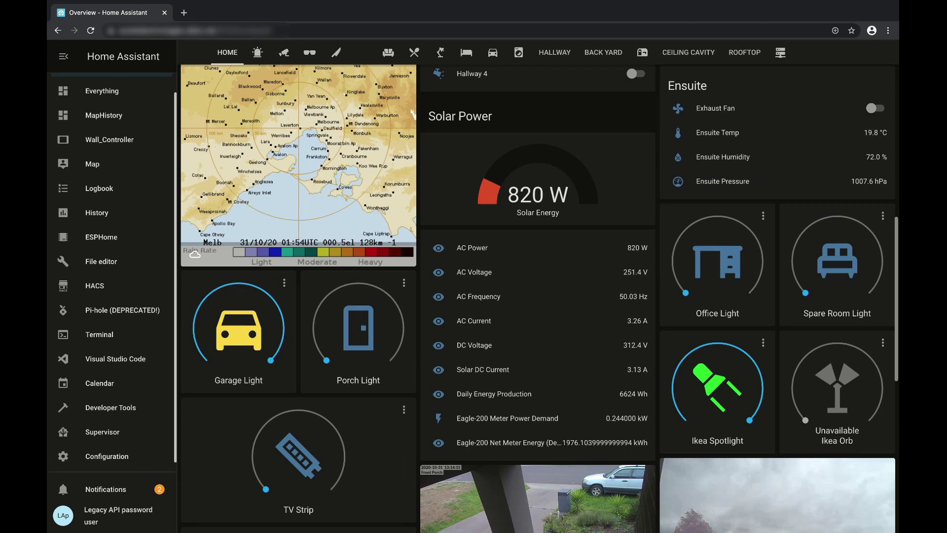
pyautogui.scroll(1, 535, 296)
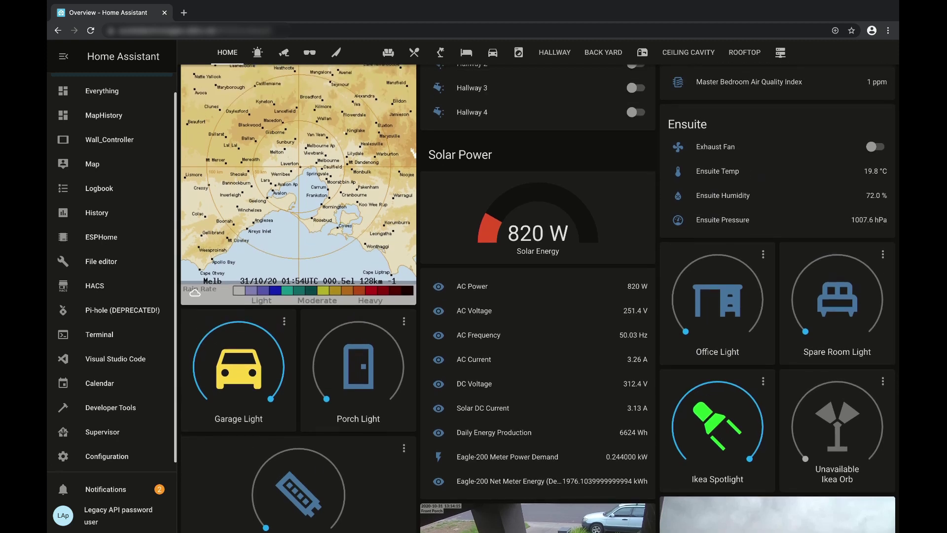
# Switch off the Garage Light on the Home dashboard of the existing Home Assistant instance
pyautogui.click(238, 366)
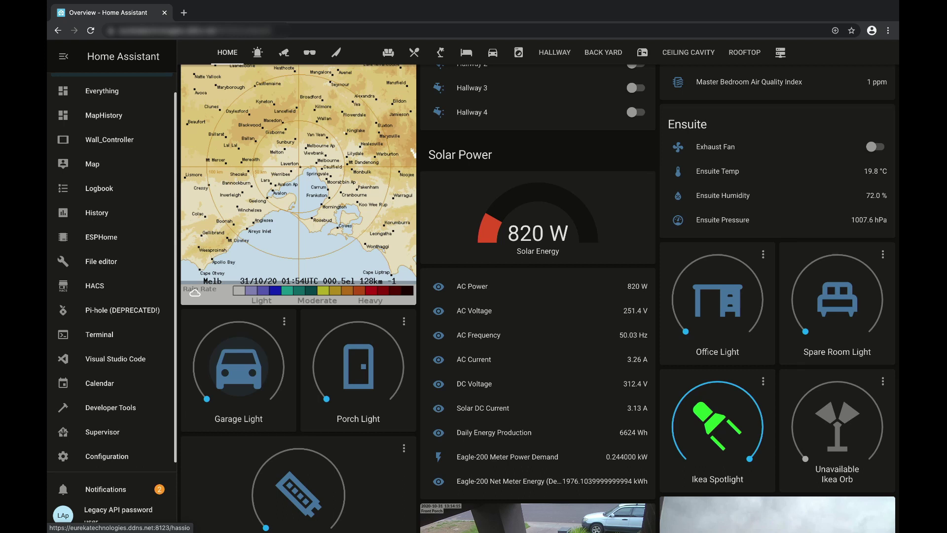
# Download the full snapshot dated Saturday, Oct 31, 2020 from the Supervisor's snapshots
pyautogui.click(102, 432)
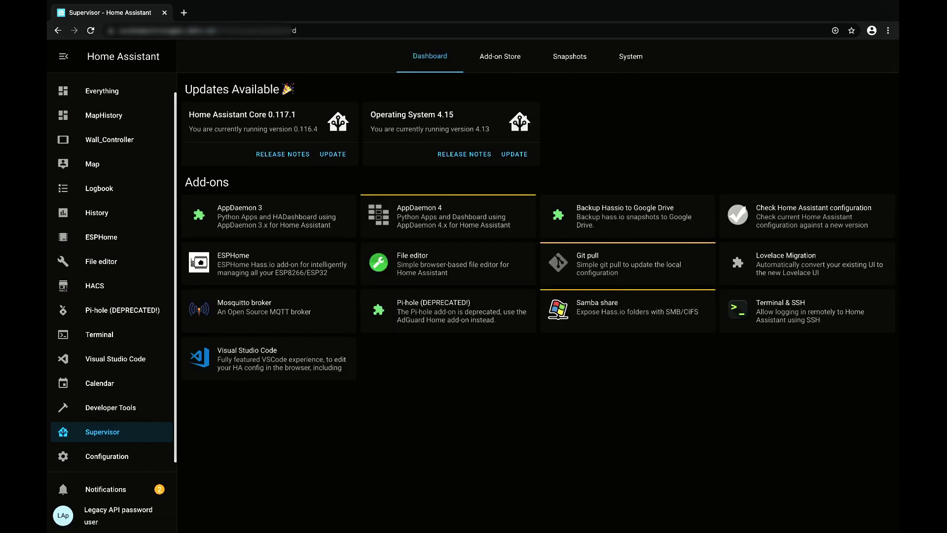
pyautogui.click(569, 56)
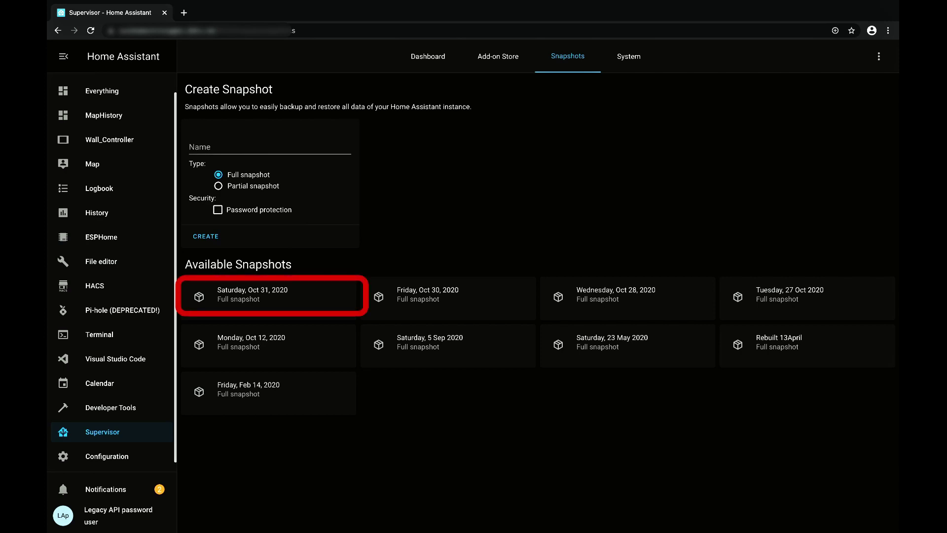
pyautogui.click(268, 296)
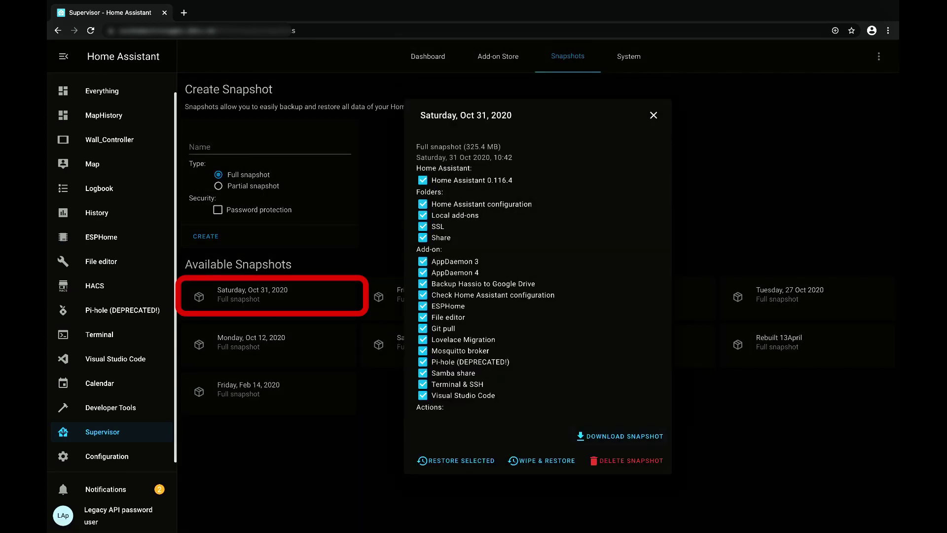
pyautogui.click(620, 436)
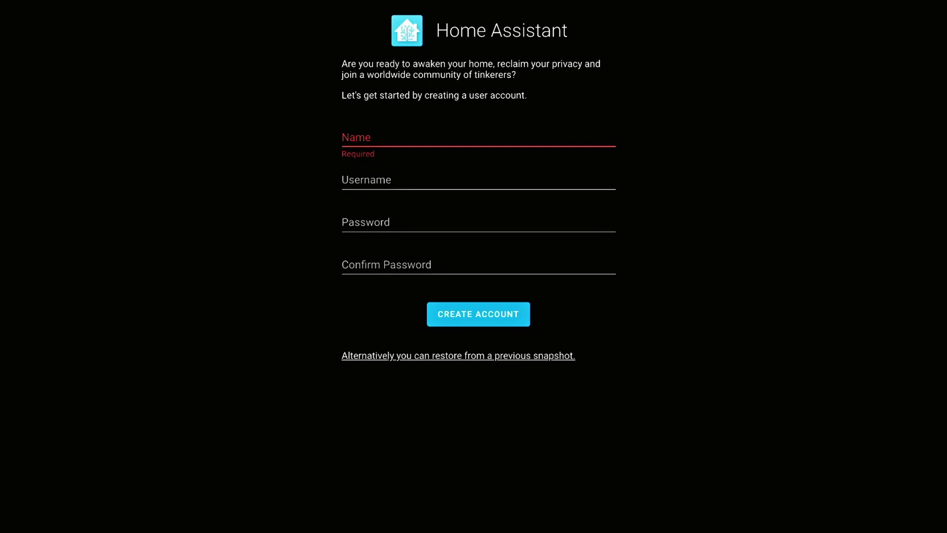
# Enter the owner's name for the new user account and continue the setup with Home as the installation name
pyautogui.write('Stuart')
pyautogui.press('Tab')
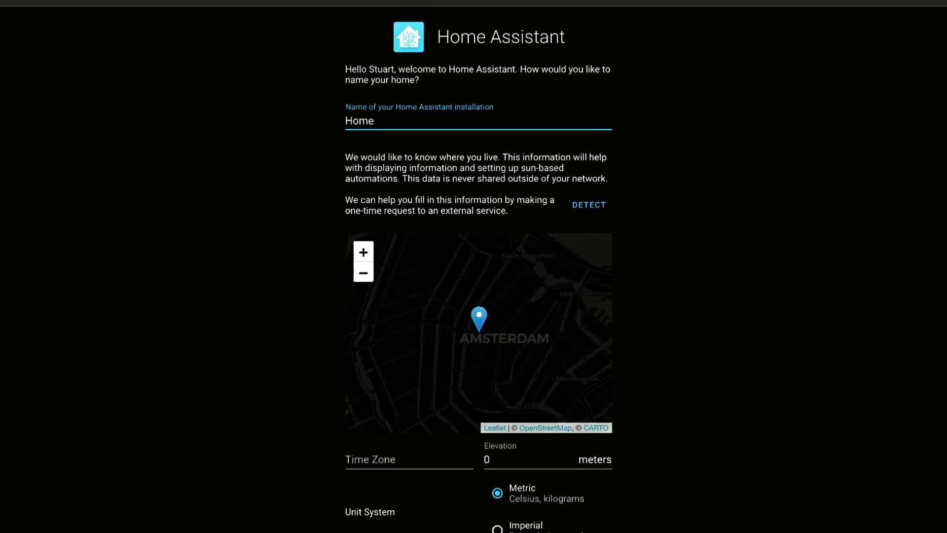
pyautogui.press('Return')
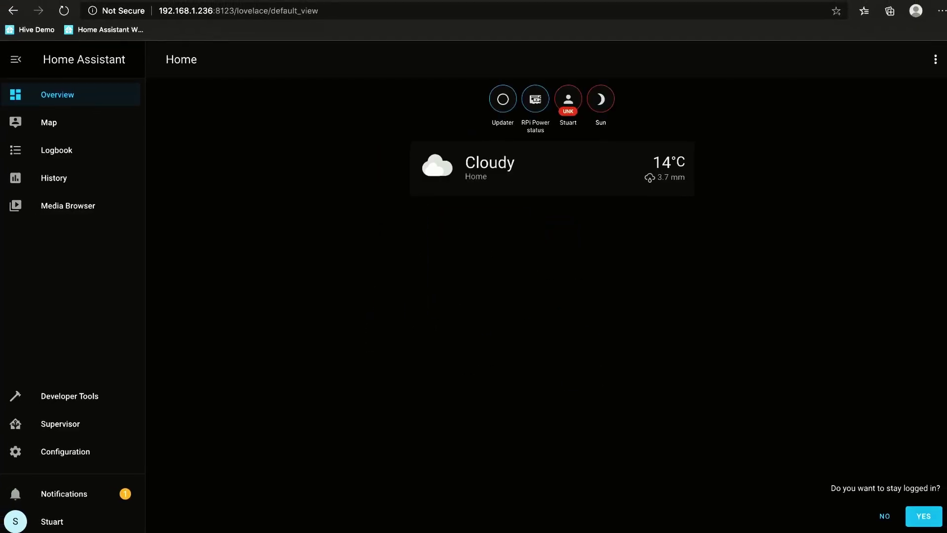
# Try to upload Hass_io_Saturday_Oct_31_2020.tar from Downloads as a snapshot in the new instance's Supervisor
pyautogui.click(60, 423)
pyautogui.click(586, 60)
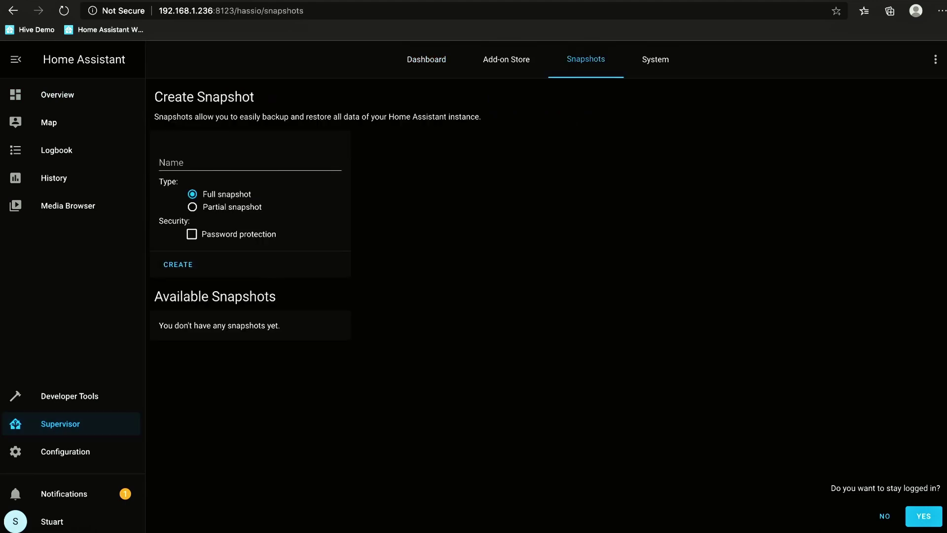
pyautogui.click(935, 60)
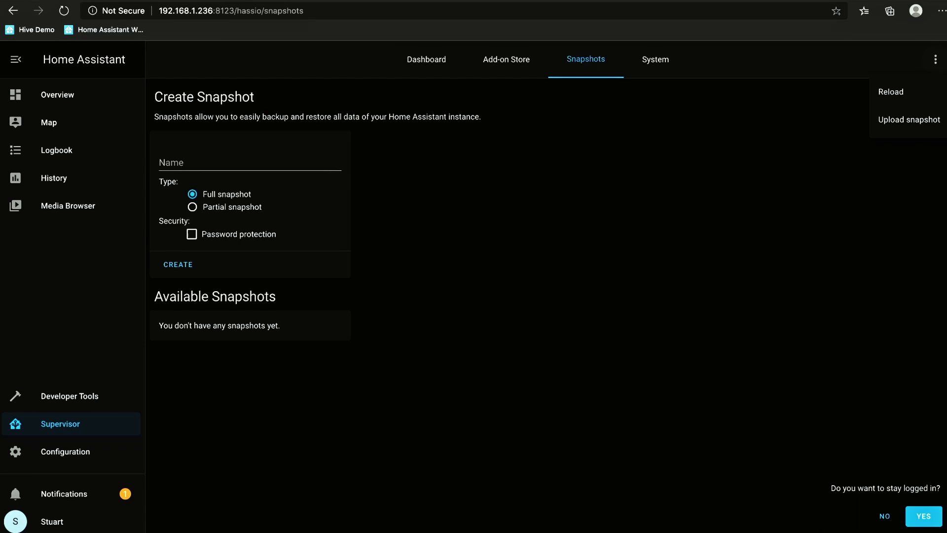
pyautogui.click(908, 120)
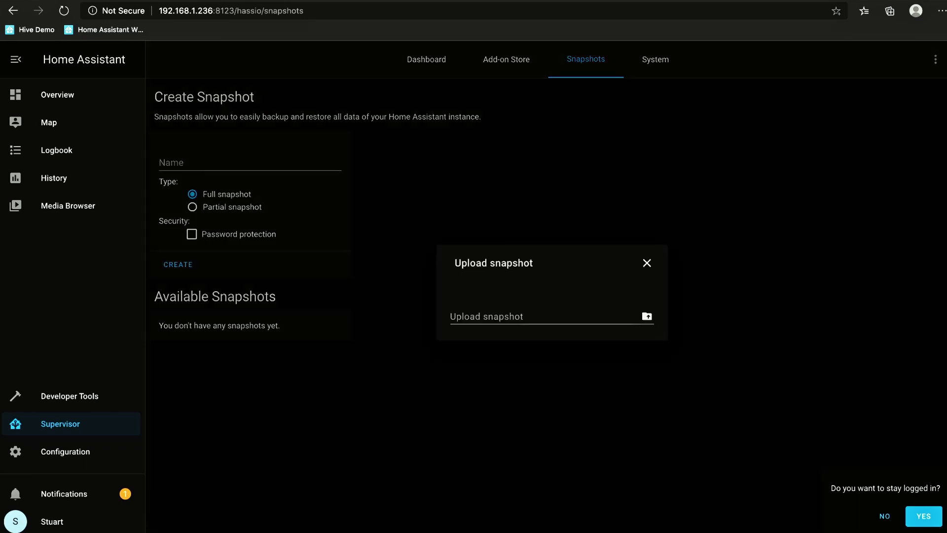
pyautogui.click(646, 316)
pyautogui.click(395, 49)
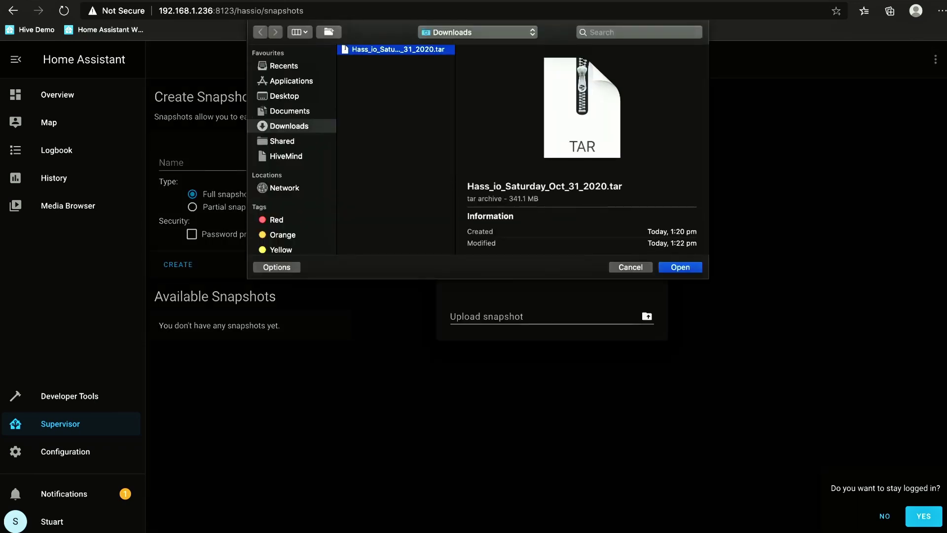
pyautogui.press('Return')
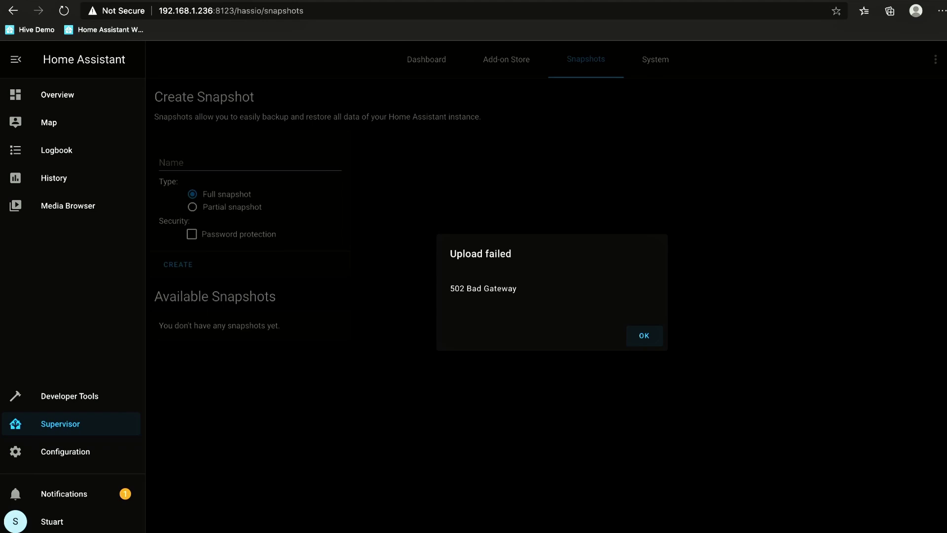
pyautogui.press('Return')
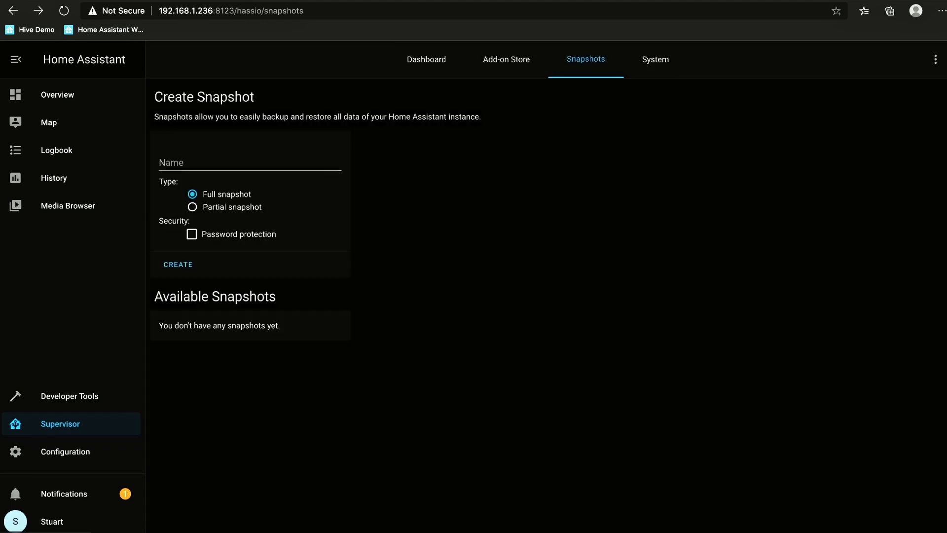
pyautogui.press('super+Left')
# From the Add-on Store, set up and start the Samba share add-on, and place Hass_io_Saturday_Oct_31_2020.tar on the desktop
pyautogui.click(506, 59)
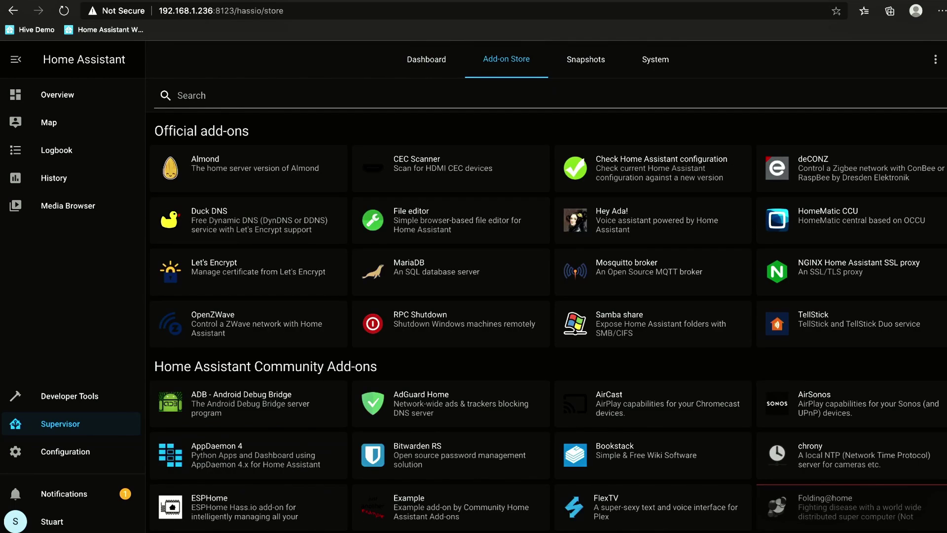
pyautogui.scroll(-6, 550, 304)
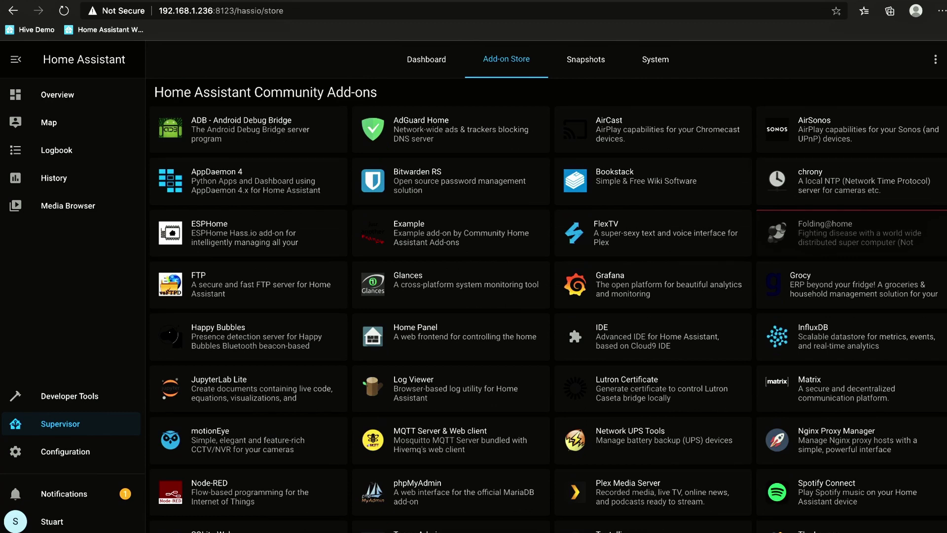
pyautogui.scroll(-4, 550, 304)
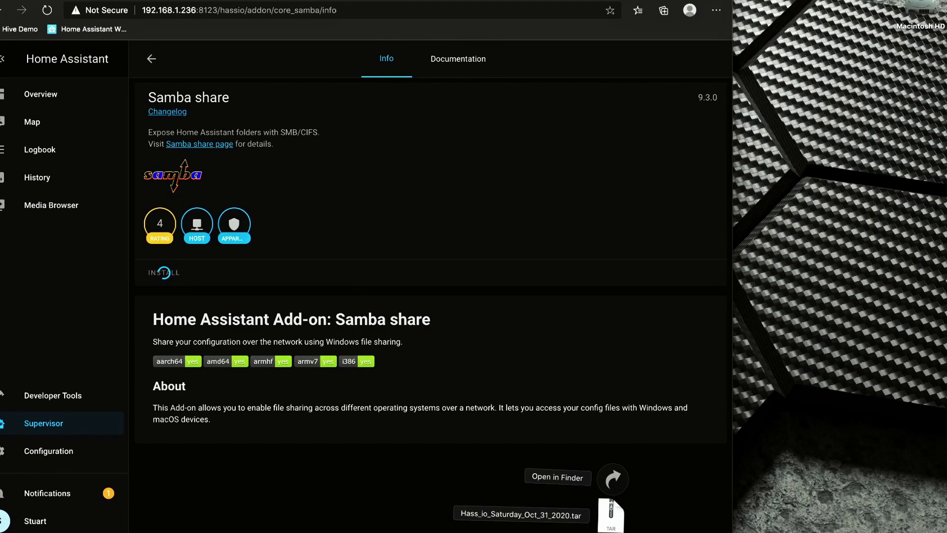
pyautogui.moveTo(610, 516); pyautogui.dragTo(882, 267)
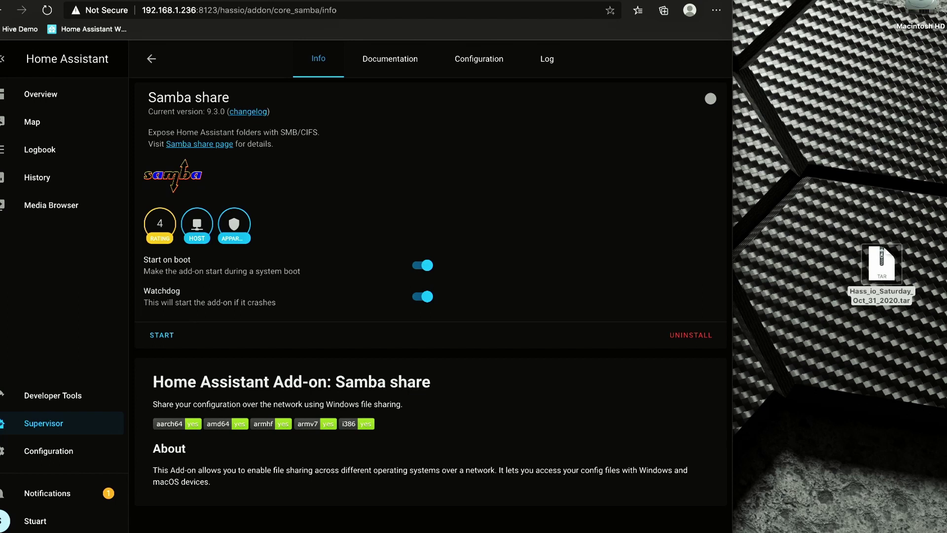
pyautogui.click(162, 335)
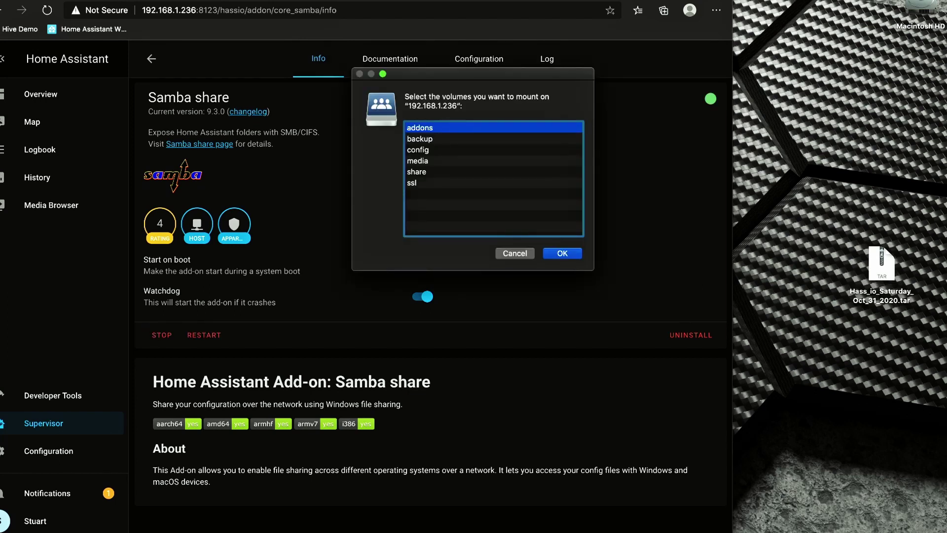
# Mount the backup volume of 192.168.1.236 and copy Hass_io_Saturday_Oct_31_2020.tar from the desktop into it
pyautogui.click(419, 139)
pyautogui.press('Return')
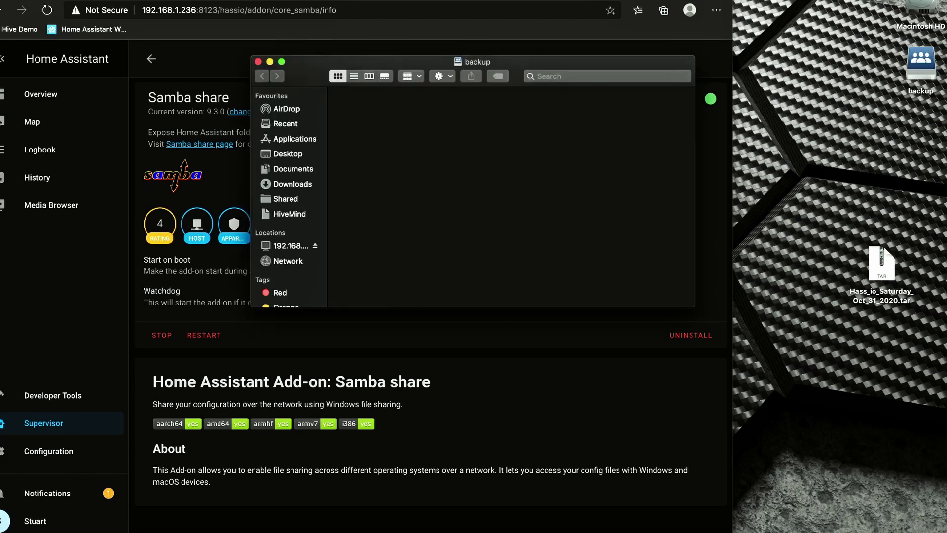
pyautogui.moveTo(881, 264); pyautogui.dragTo(918, 74)
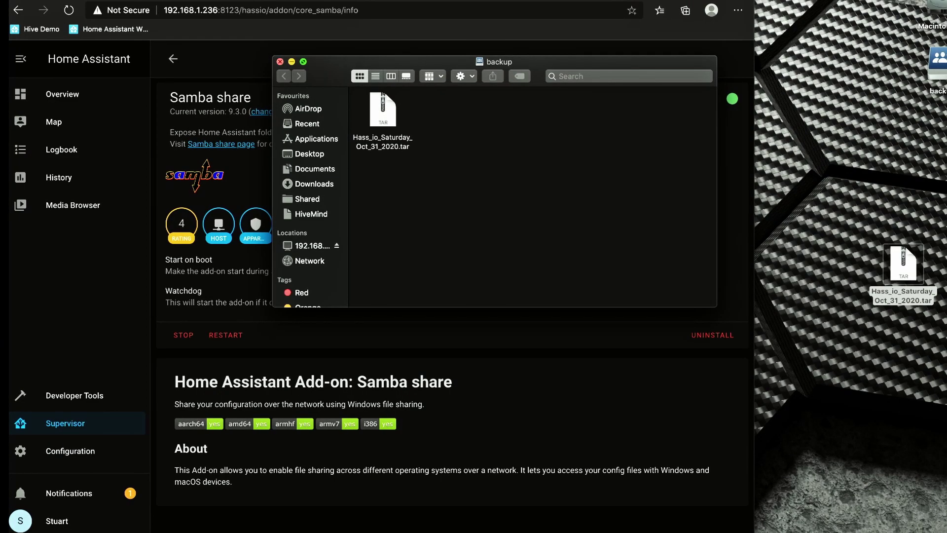
pyautogui.click(280, 62)
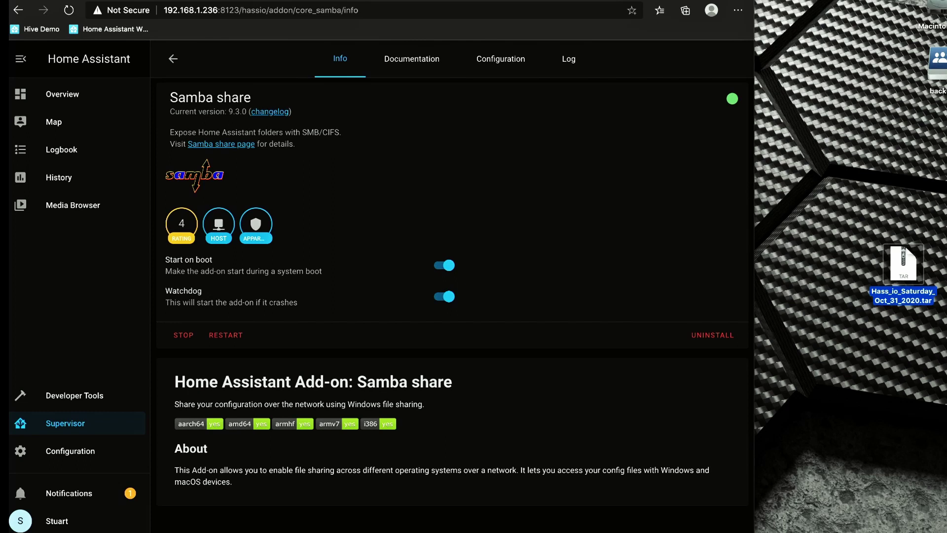
# Partially restore the Saturday, Oct 31, 2020 snapshot from the Supervisor, excluding Home Assistant 0.116.4 and keeping all folders and add-ons selected
pyautogui.press('super+Tab')
pyautogui.click(65, 422)
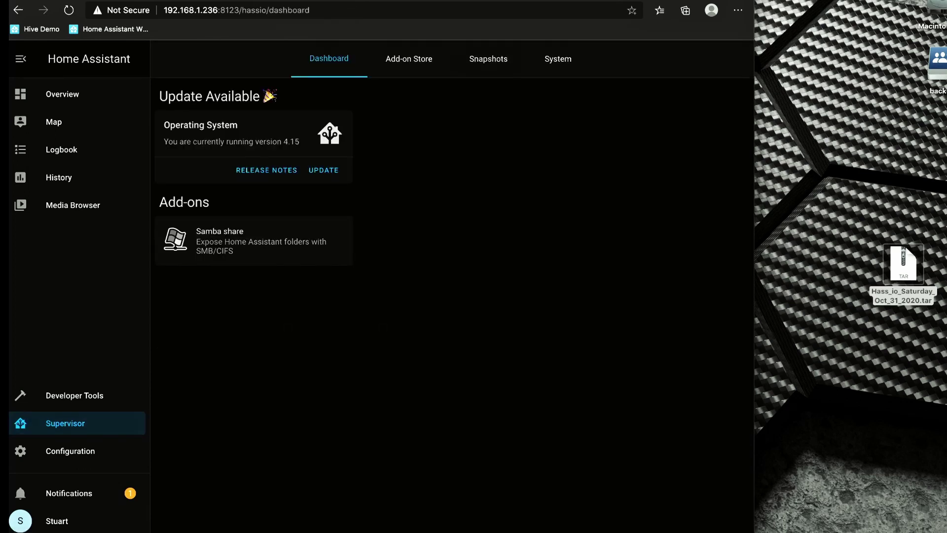
pyautogui.click(487, 59)
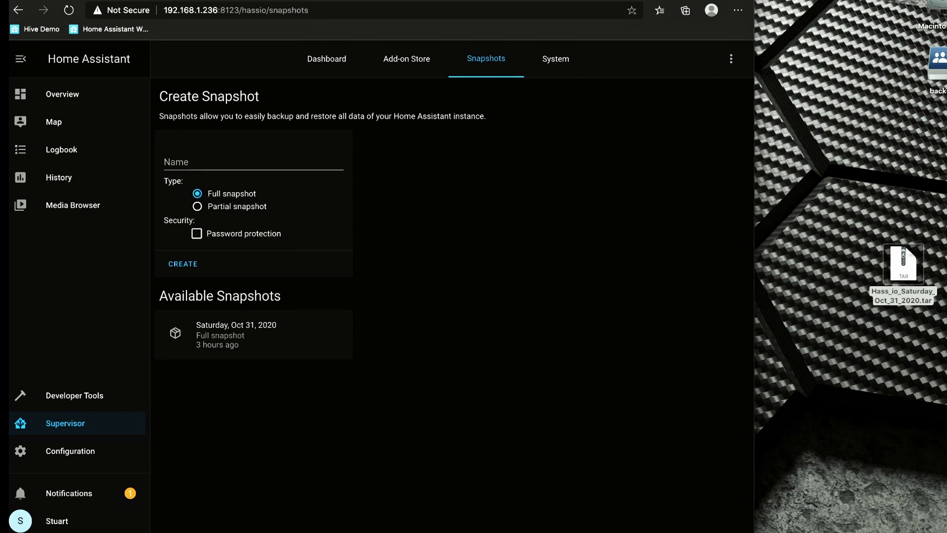
pyautogui.click(236, 334)
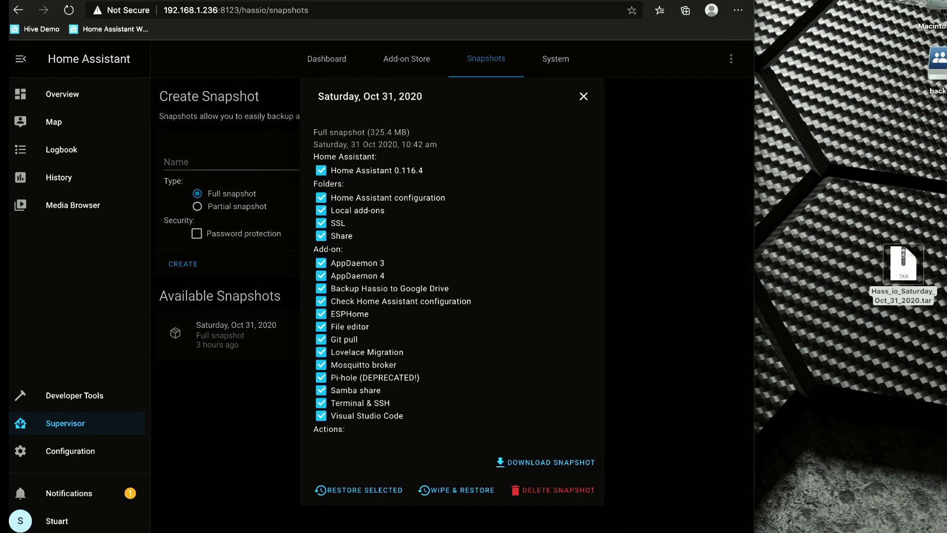
pyautogui.click(321, 170)
pyautogui.click(358, 489)
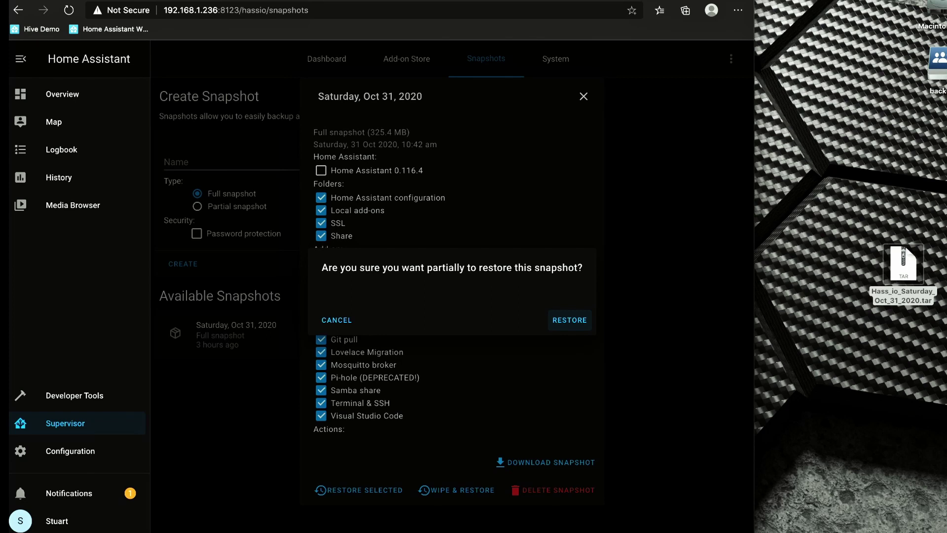
pyautogui.press('Return')
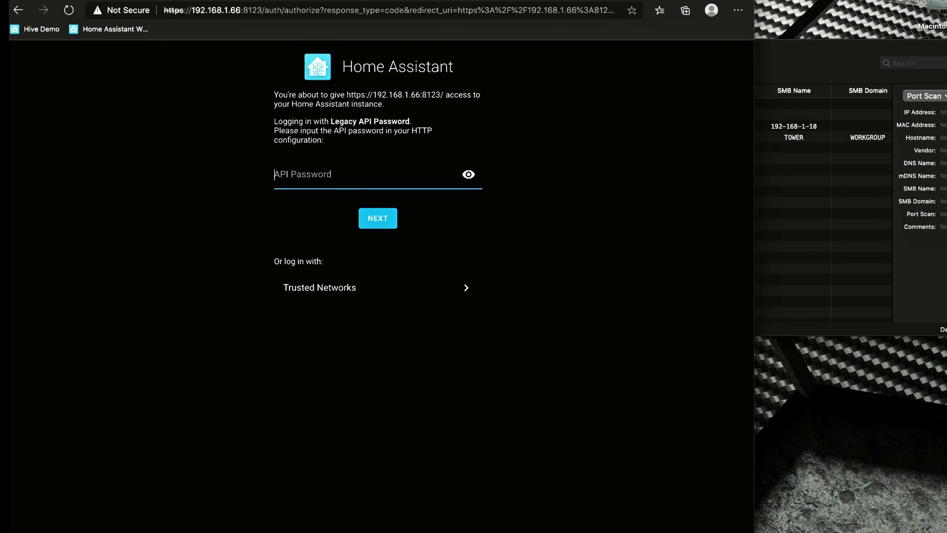
# Log in to the restored Home Assistant instance at 192.168.1.66:8123 with the legacy API password
pyautogui.write('•••••••')
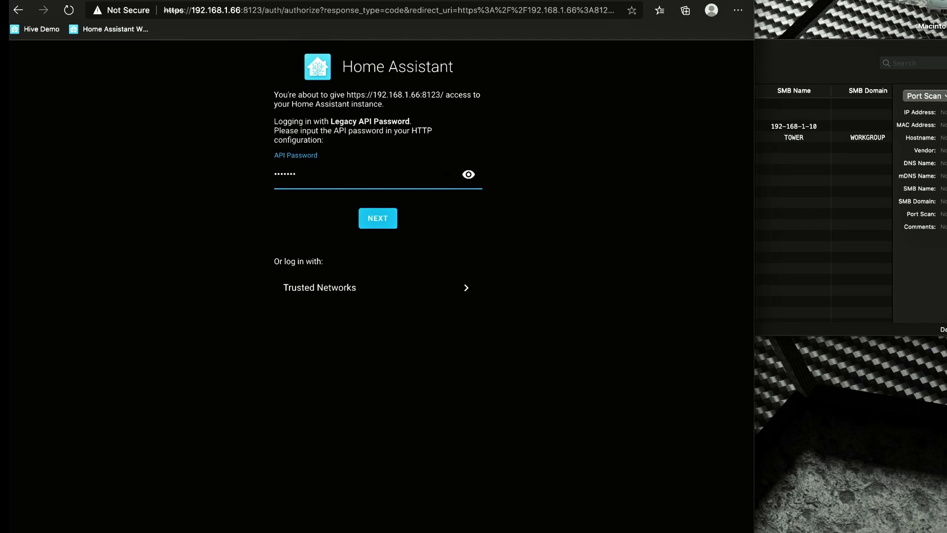
pyautogui.press('BackSpace')
pyautogui.press('BackSpace')
pyautogui.press('BackSpace')
pyautogui.press('BackSpace')
pyautogui.press('BackSpace')
pyautogui.press('BackSpace')
pyautogui.press('BackSpace')
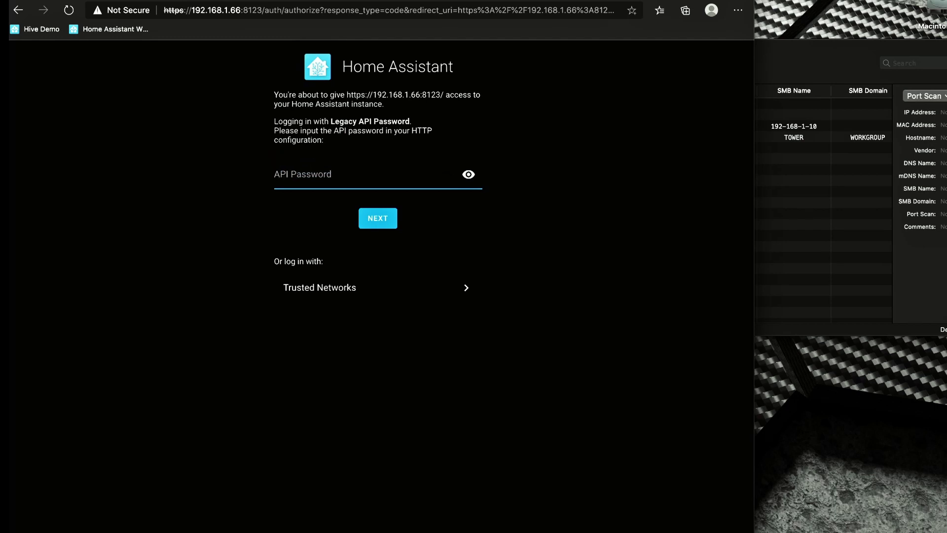
pyautogui.write('•••••••')
pyautogui.press('Return')
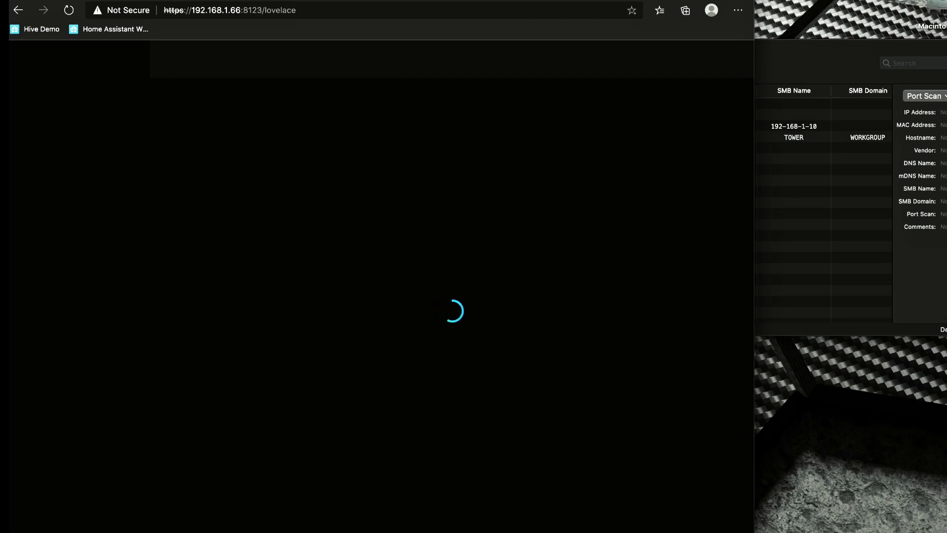
# Look over the restored Home dashboard's cards, including the weather, lights, climate and solar power sections
pyautogui.scroll(-2, 254, 336)
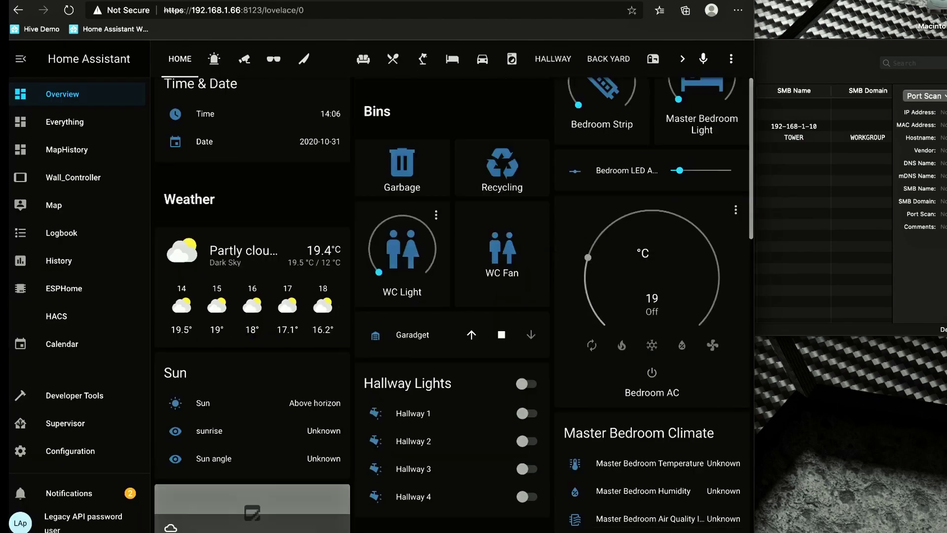
pyautogui.scroll(-4, 453, 296)
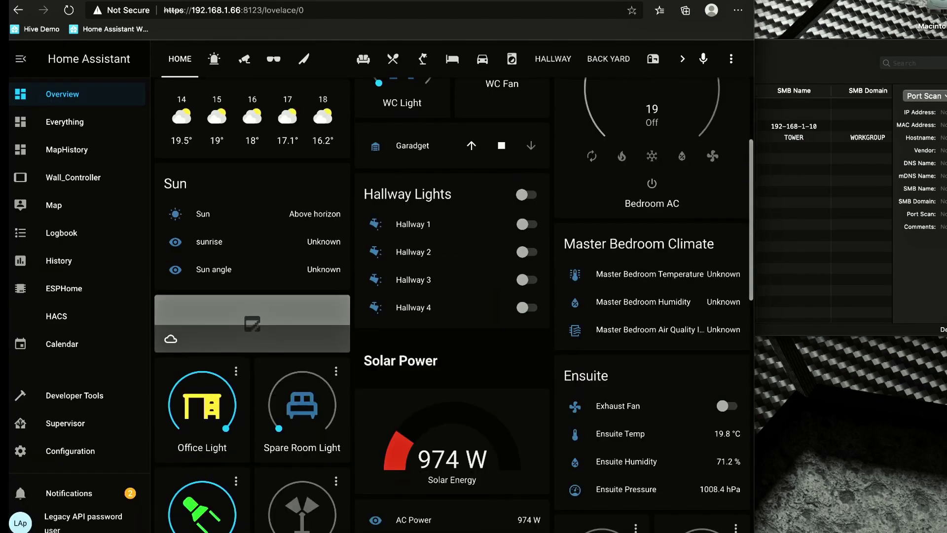
pyautogui.scroll(-3, 453, 296)
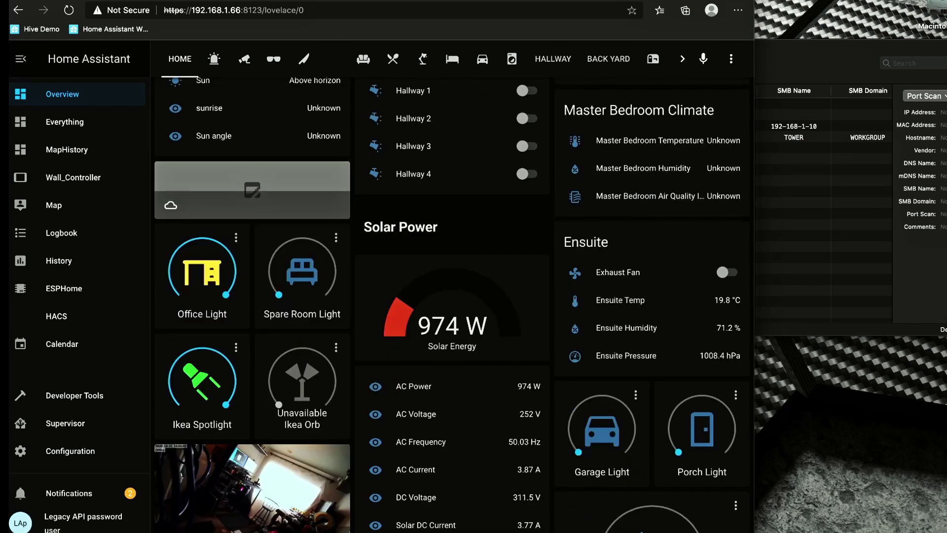
pyautogui.scroll(1, 453, 295)
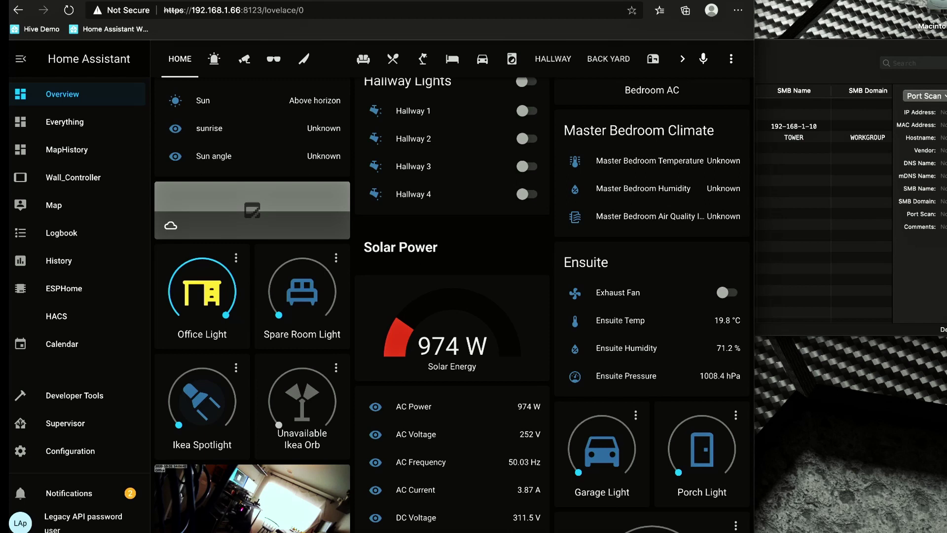
pyautogui.scroll(9, 453, 296)
# Load the Home dashboard through its other web address and check its cards there
pyautogui.press('Return')
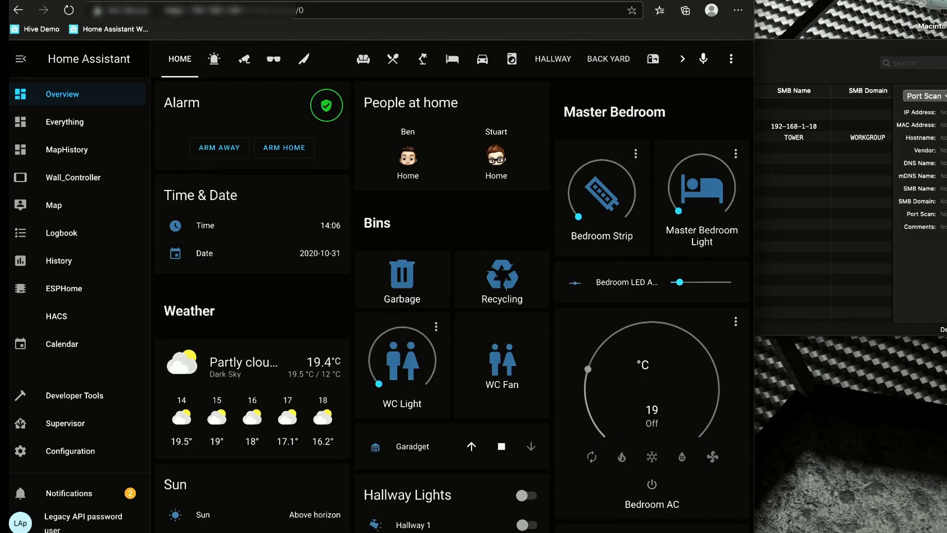
pyautogui.press('F5')
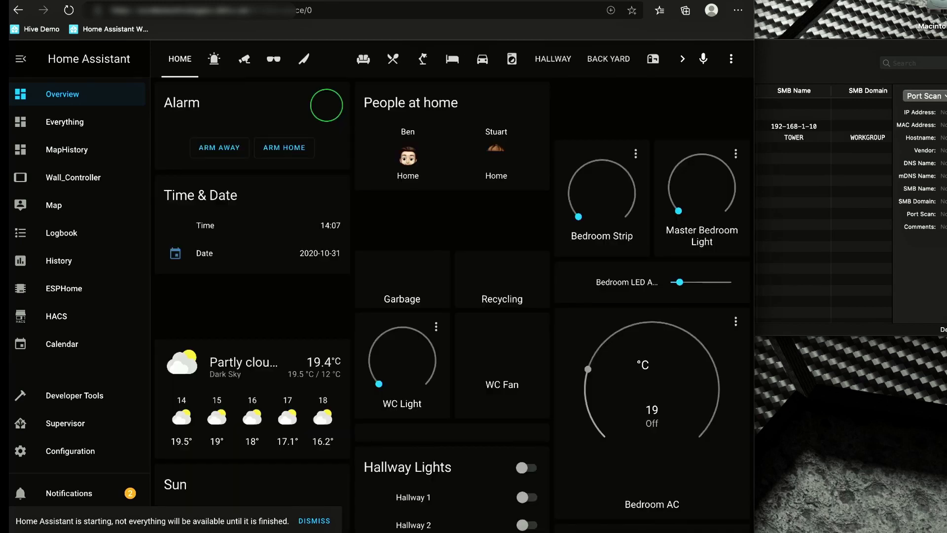
pyautogui.scroll(-2, 453, 296)
pyautogui.scroll(-1, 453, 296)
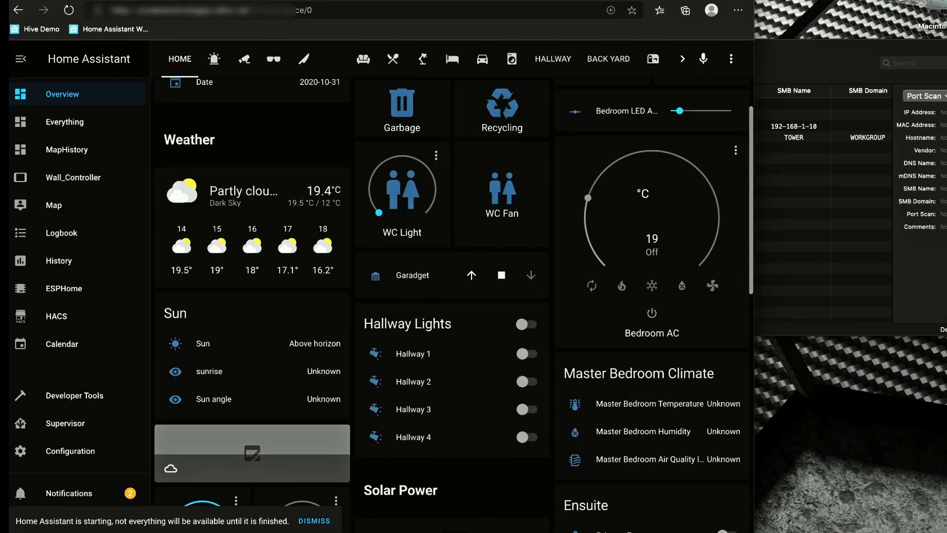